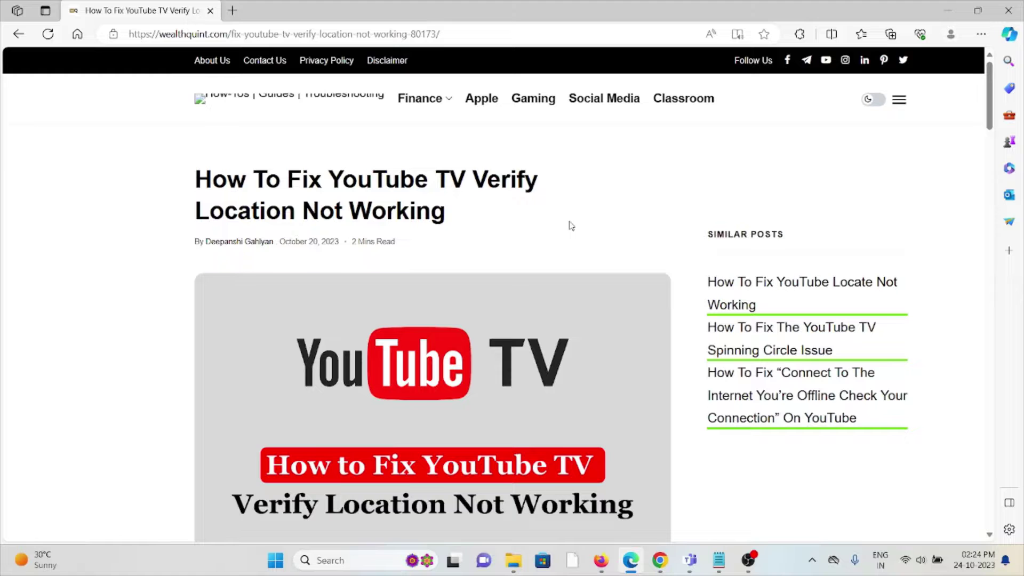
scroll(570, 192, down, 3)
scroll(558, 224, down, 2)
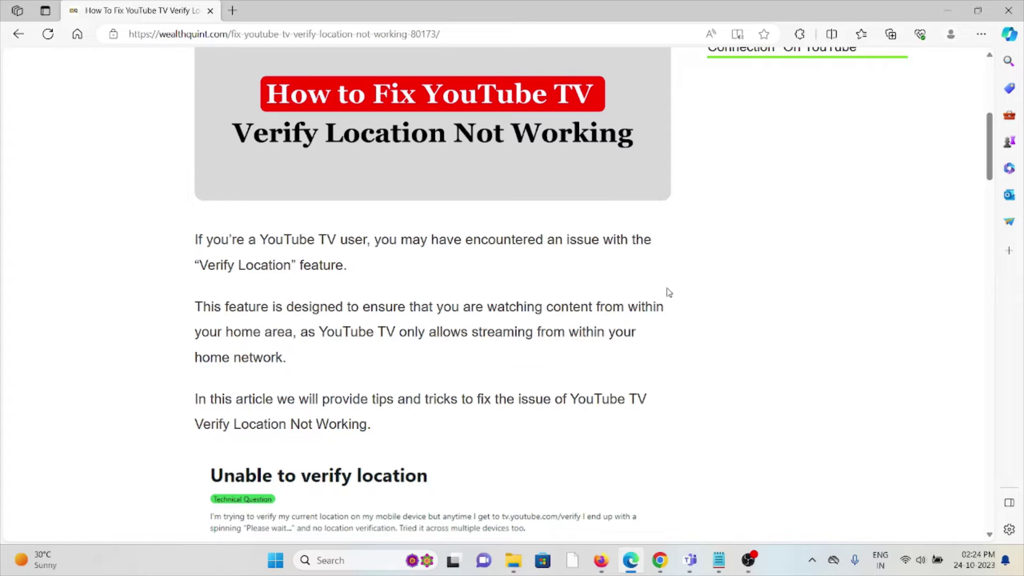
scroll(569, 286, down, 1)
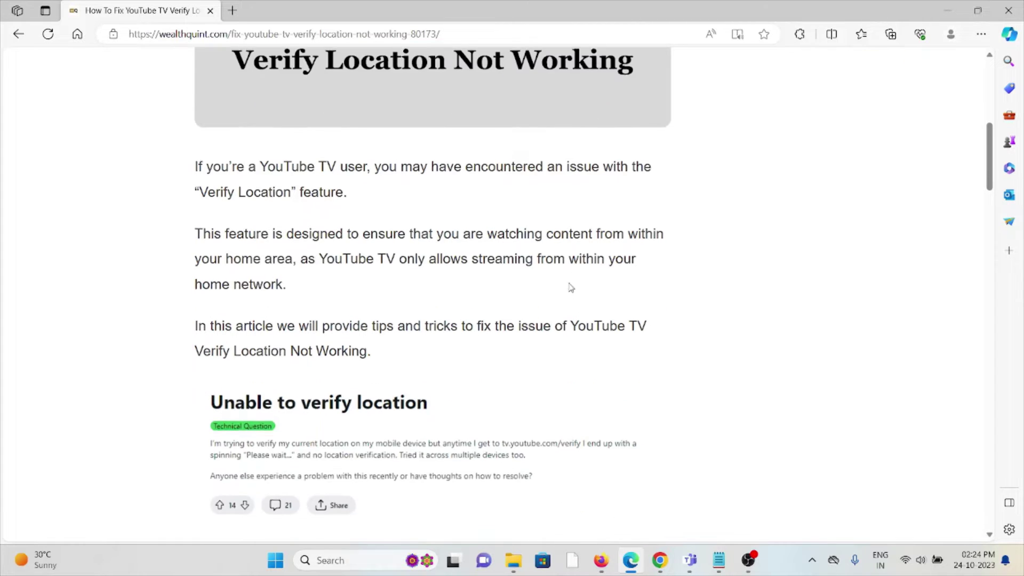
scroll(583, 235, down, 1)
scroll(588, 240, down, 1)
scroll(588, 240, down, 1)
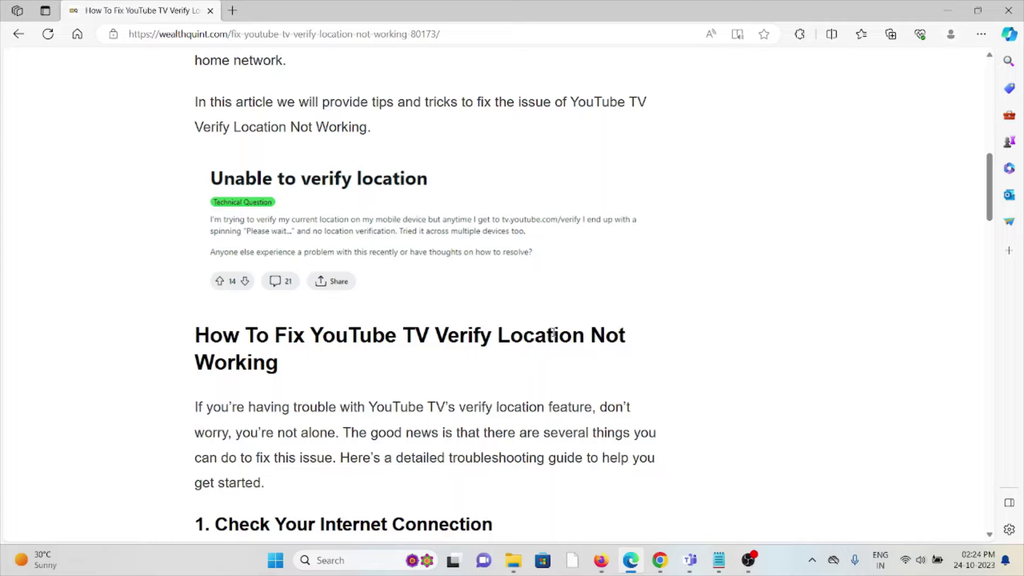
scroll(543, 344, down, 1)
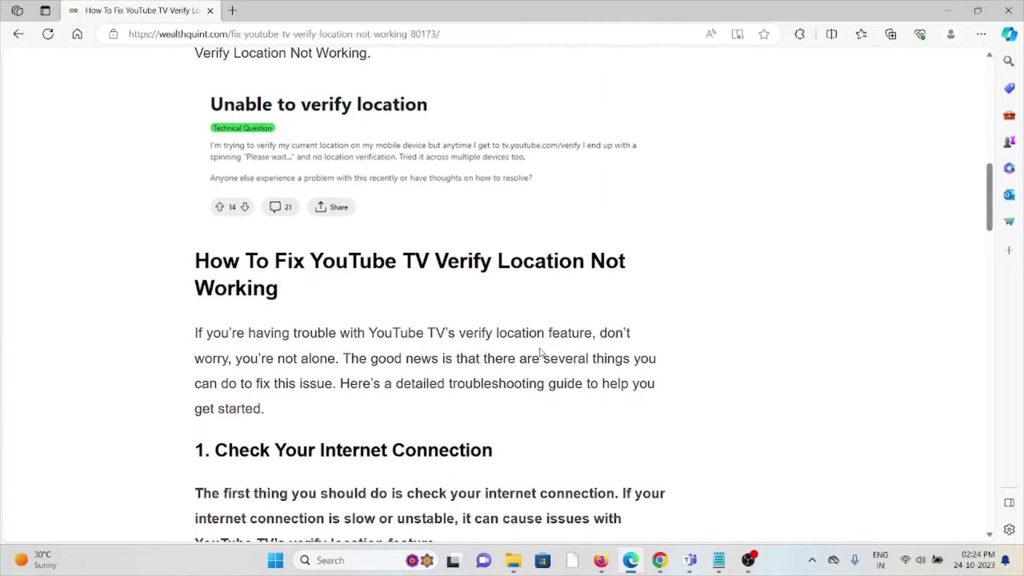
scroll(542, 352, down, 1)
scroll(541, 352, down, 1)
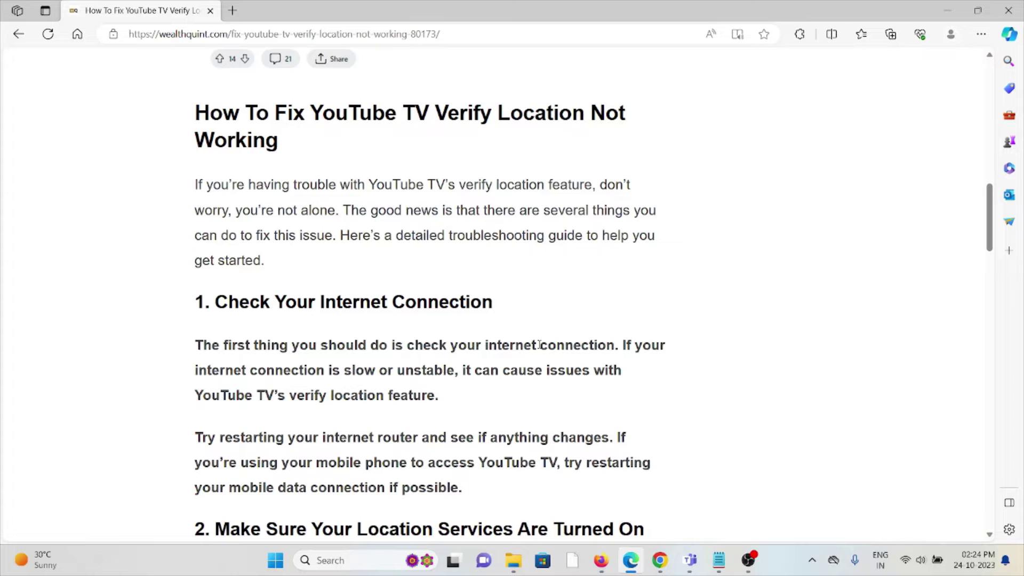
scroll(538, 344, down, 2)
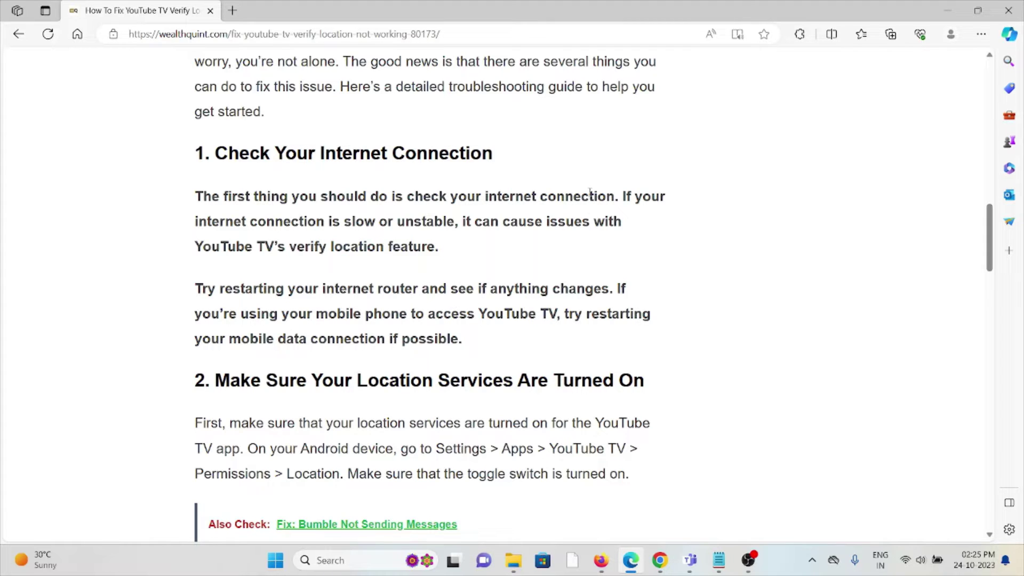
scroll(581, 368, down, 1)
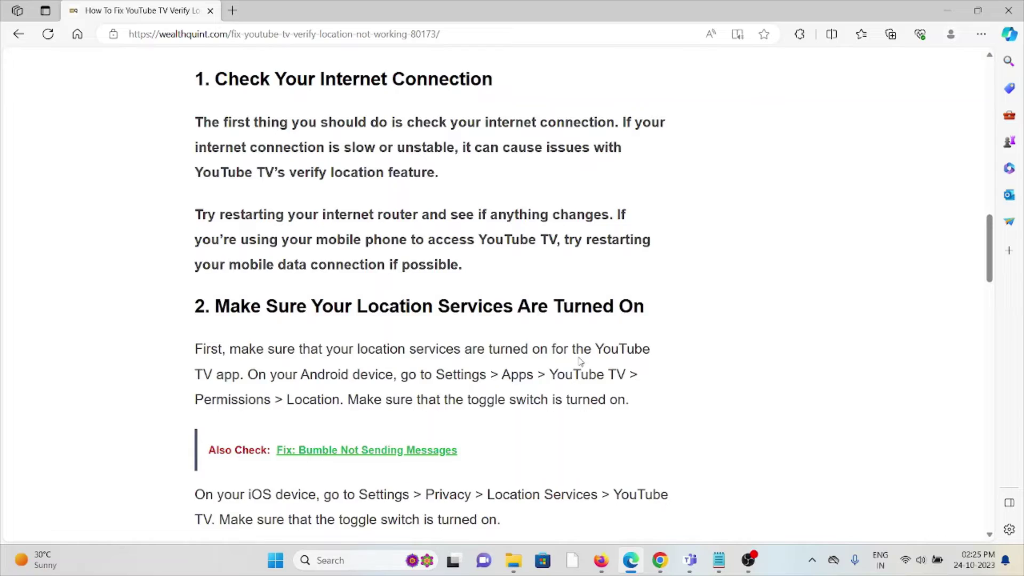
scroll(579, 362, down, 2)
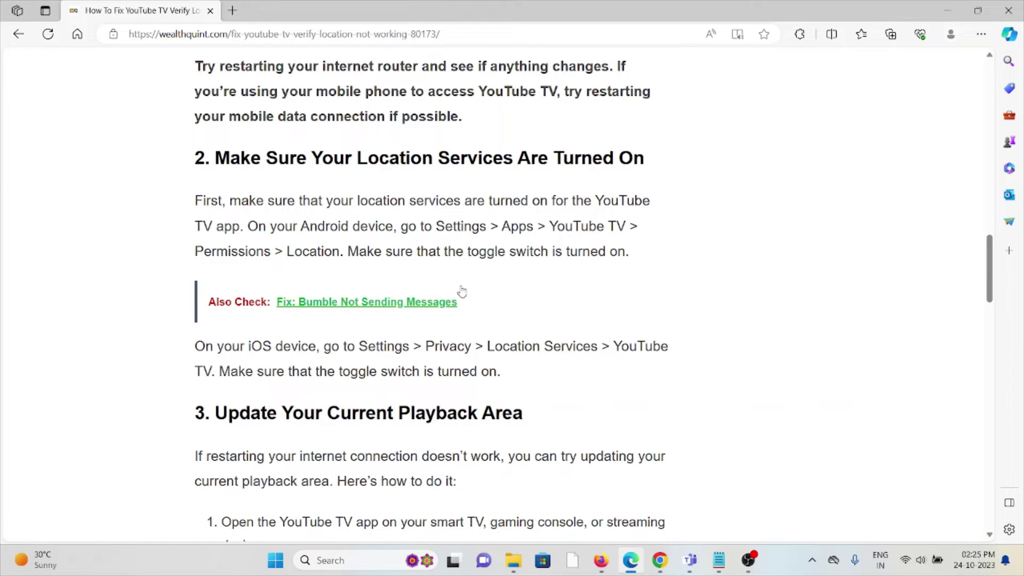
Highlight the iOS location services instructions, then clear the highlight to move on to method 3
mouse_move(324, 348)
mouse_down()
mouse_move(408, 368)
mouse_move(496, 371)
mouse_up()
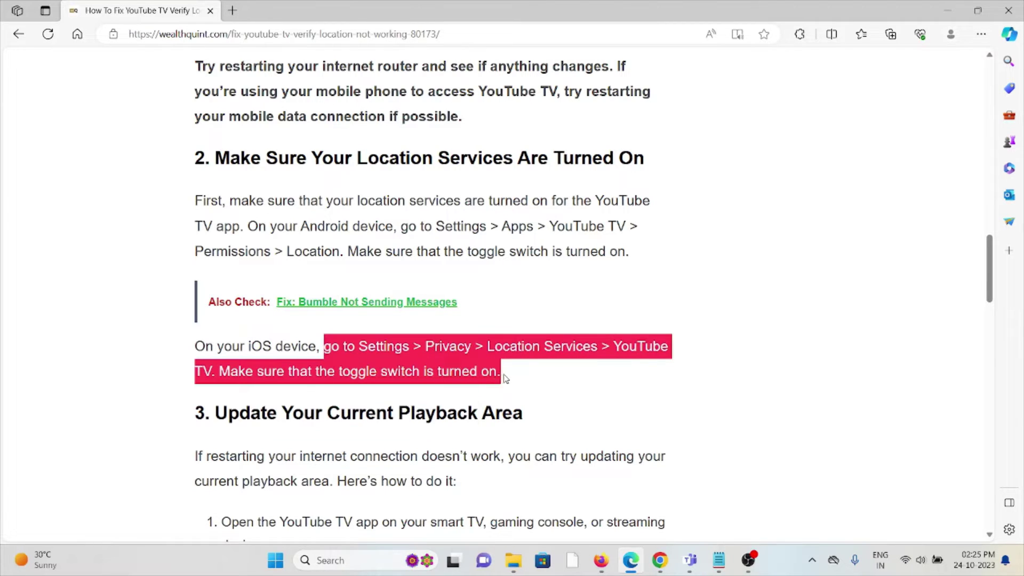
click(512, 375)
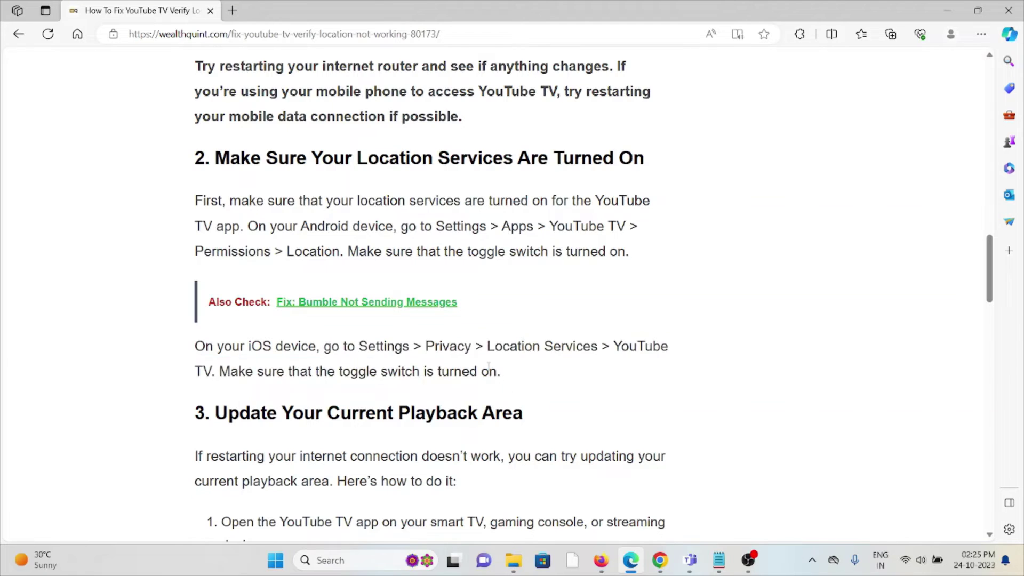
scroll(496, 357, down, 2)
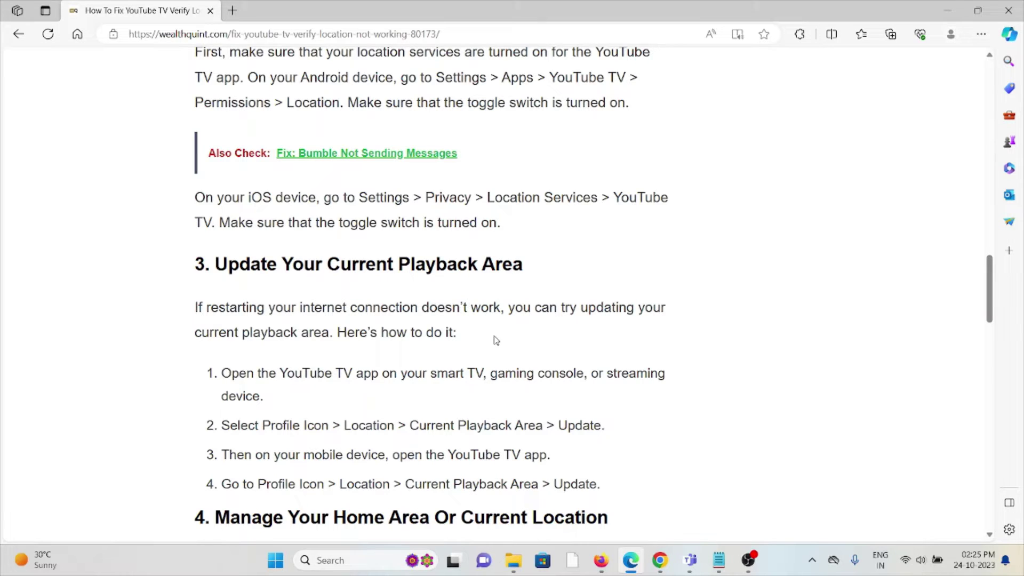
scroll(494, 341, down, 1)
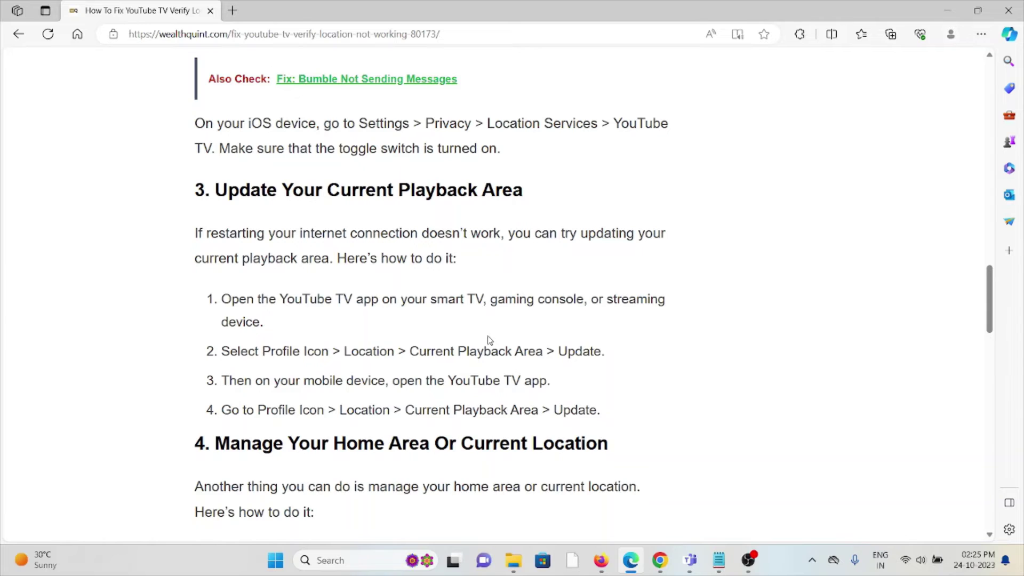
scroll(489, 340, down, 1)
scroll(498, 338, down, 1)
scroll(500, 337, down, 1)
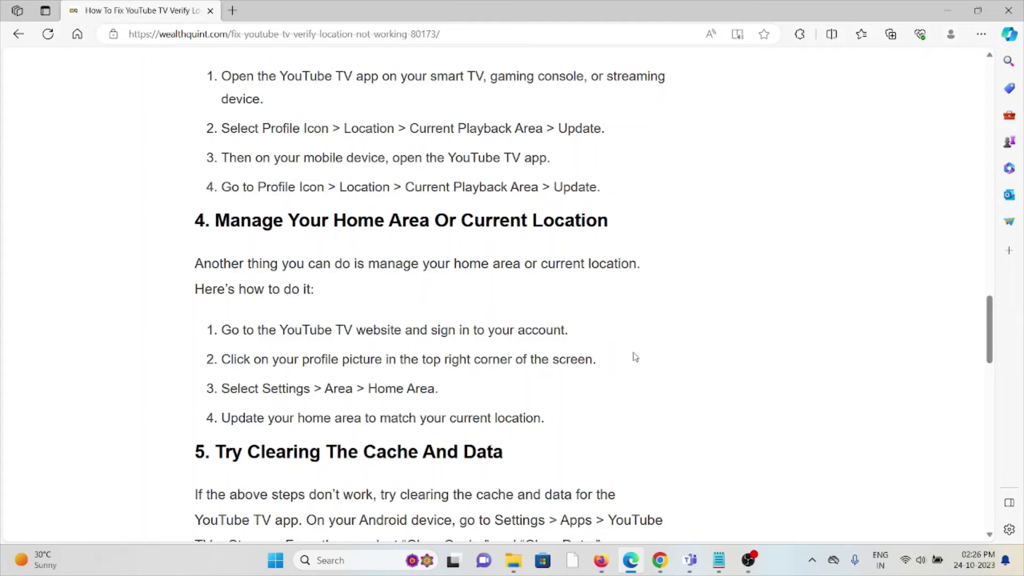
scroll(634, 357, down, 1)
scroll(636, 350, down, 2)
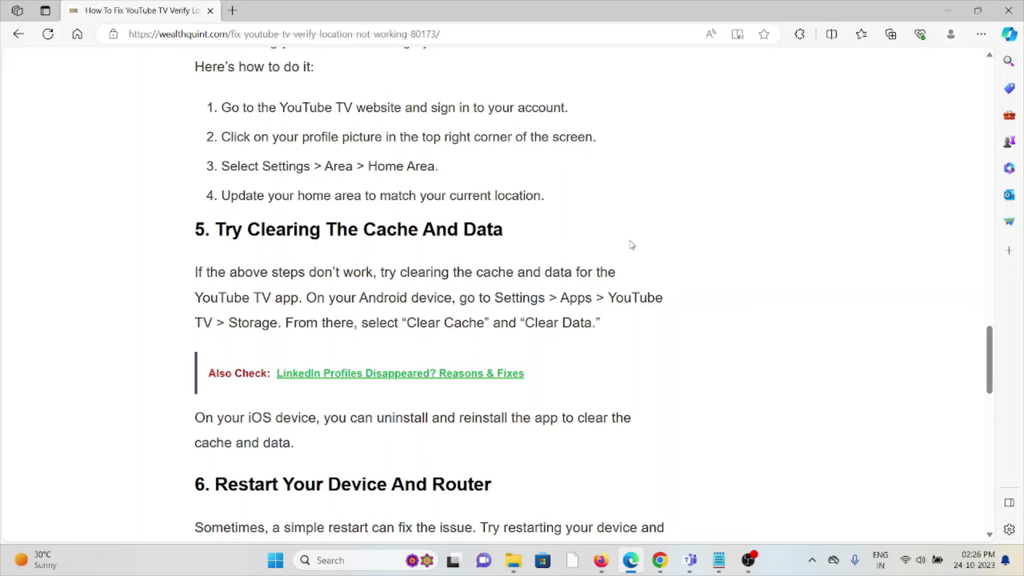
scroll(631, 245, down, 3)
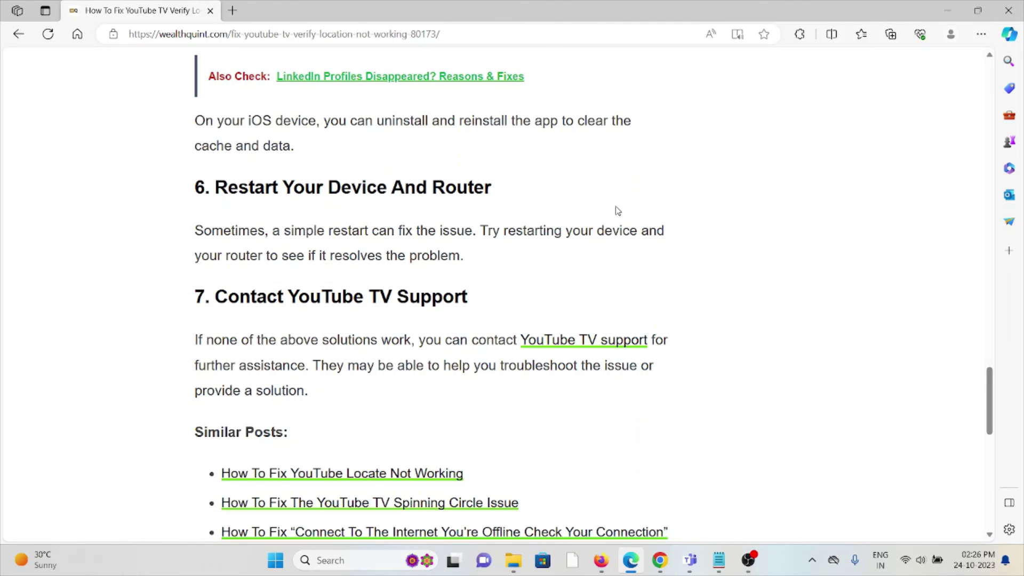
scroll(616, 210, up, 4)
scroll(617, 205, up, 5)
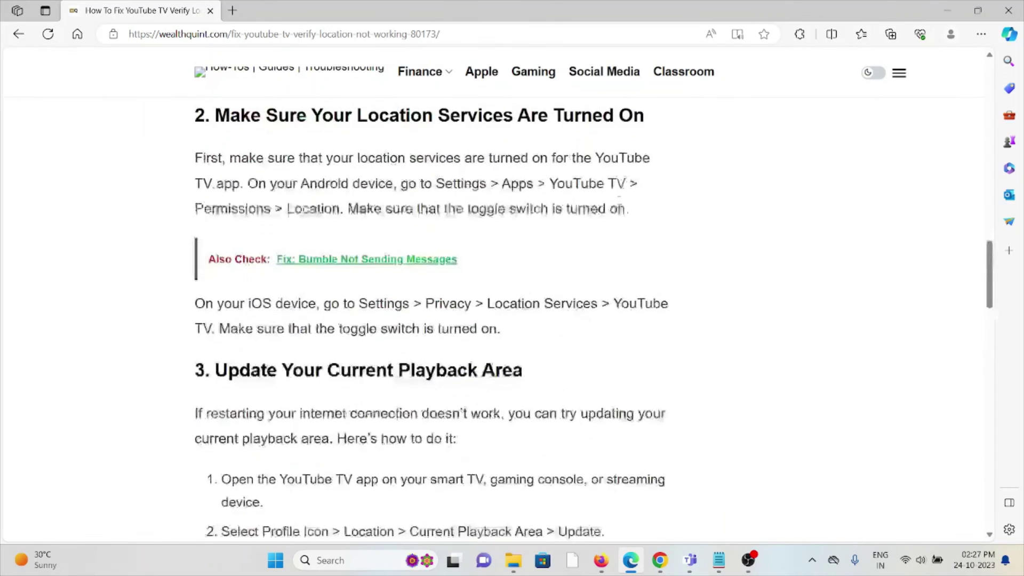
scroll(612, 197, up, 5)
scroll(611, 191, up, 4)
scroll(611, 184, up, 1)
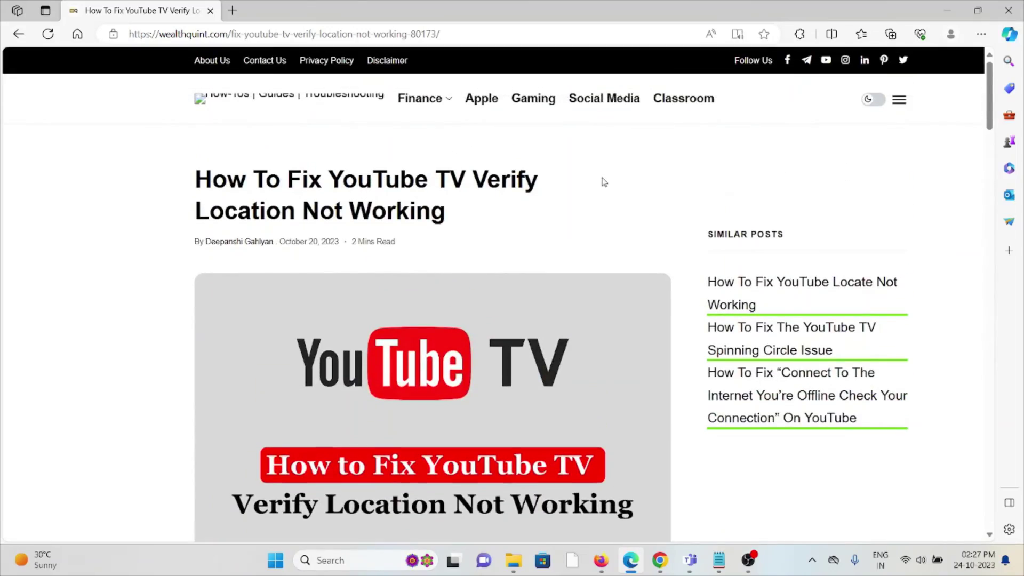
scroll(603, 182, down, 1)
scroll(603, 181, down, 5)
scroll(602, 181, down, 5)
scroll(601, 181, down, 5)
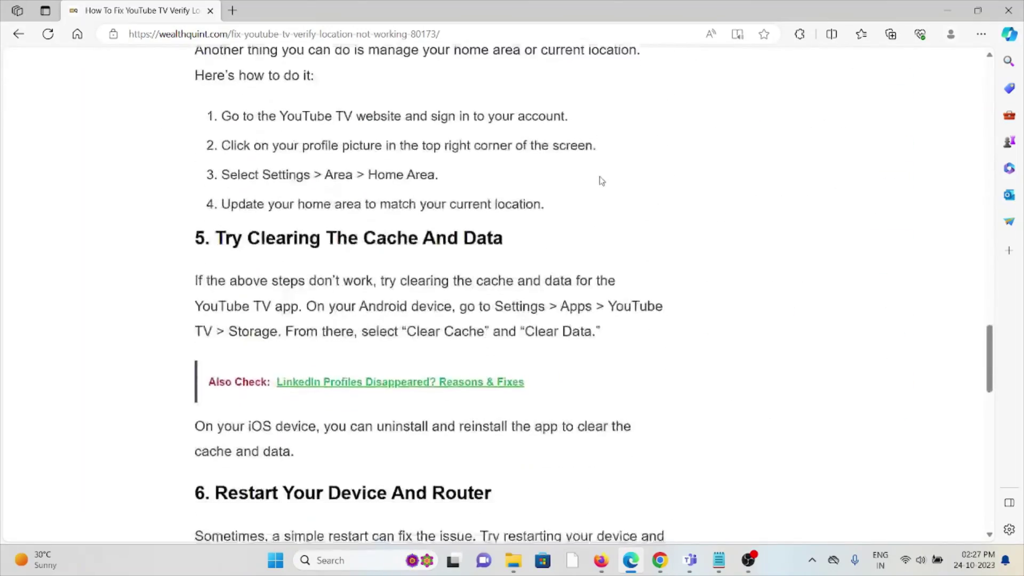
scroll(600, 181, up, 5)
scroll(603, 179, up, 4)
scroll(602, 178, up, 4)
scroll(602, 177, up, 1)
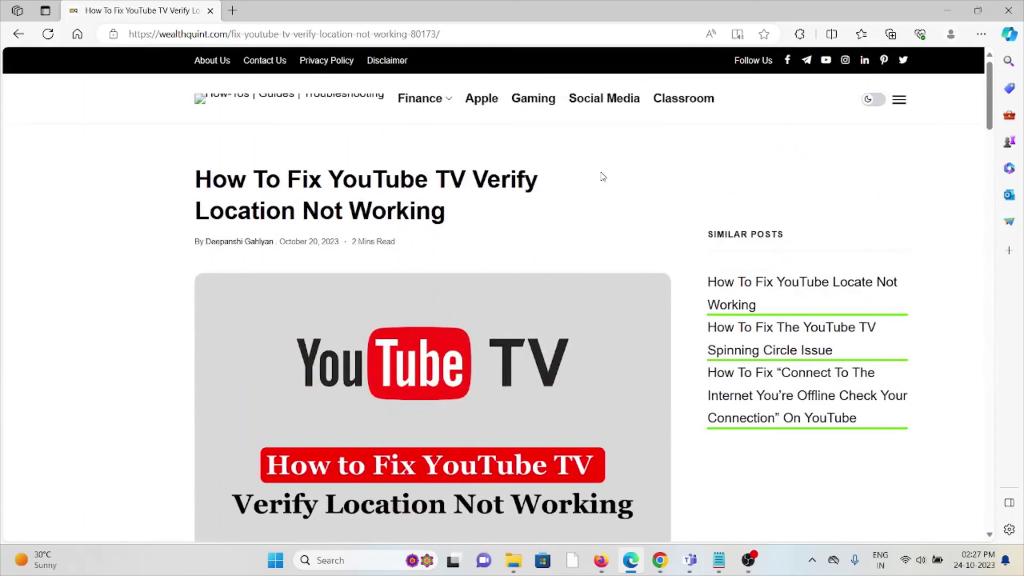